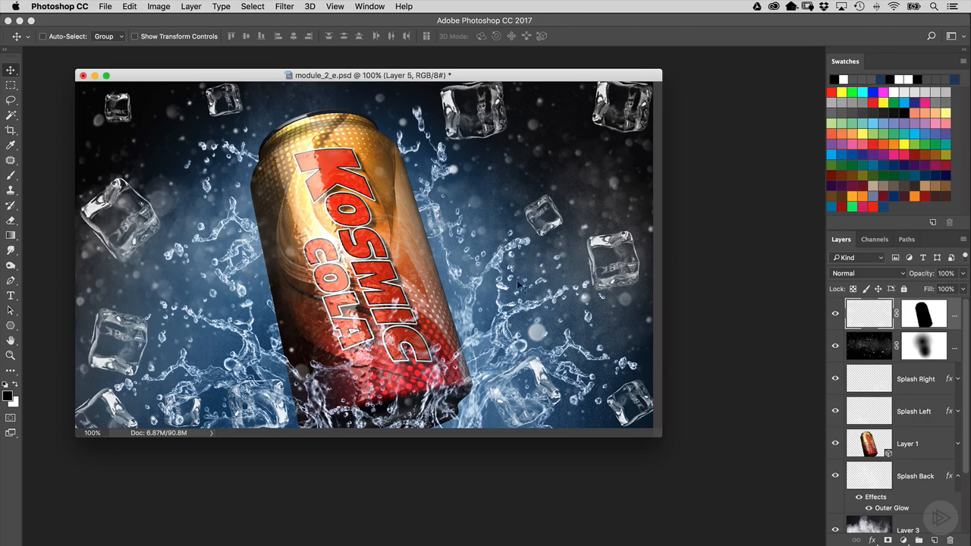
Create a new white RGB document measuring 1500 x 1500 pixels at 100 pixels/inch.
click(110, 6)
click(123, 22)
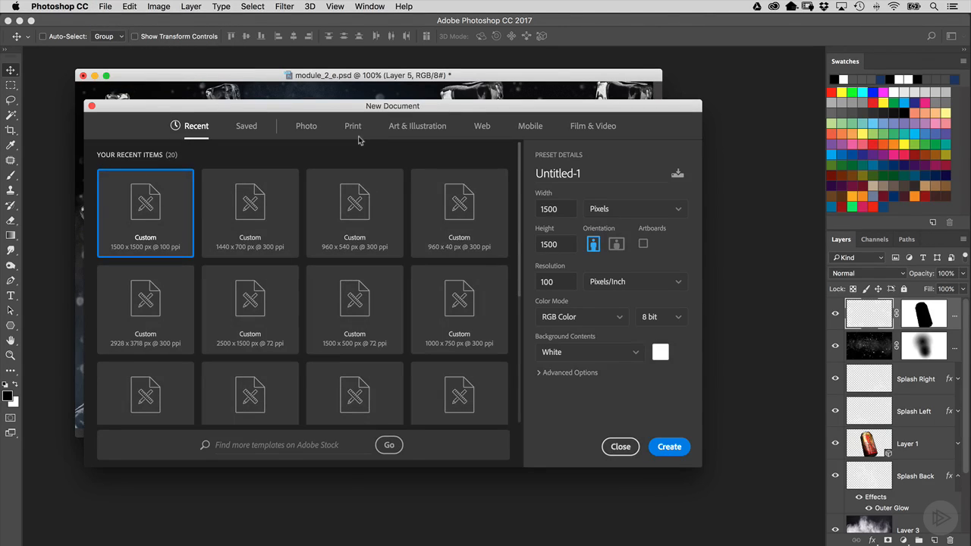
click(565, 211)
drag(558, 210, 513, 212)
drag(559, 244, 522, 245)
click(669, 447)
drag(443, 69, 484, 68)
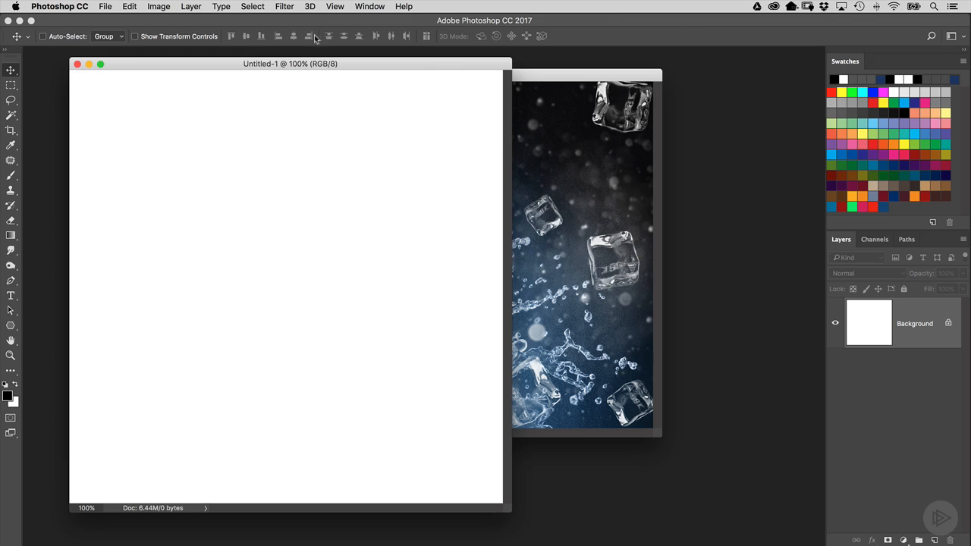
Apply Add Noise to the background at 400% with Gaussian distribution and Monochromatic enabled.
click(285, 6)
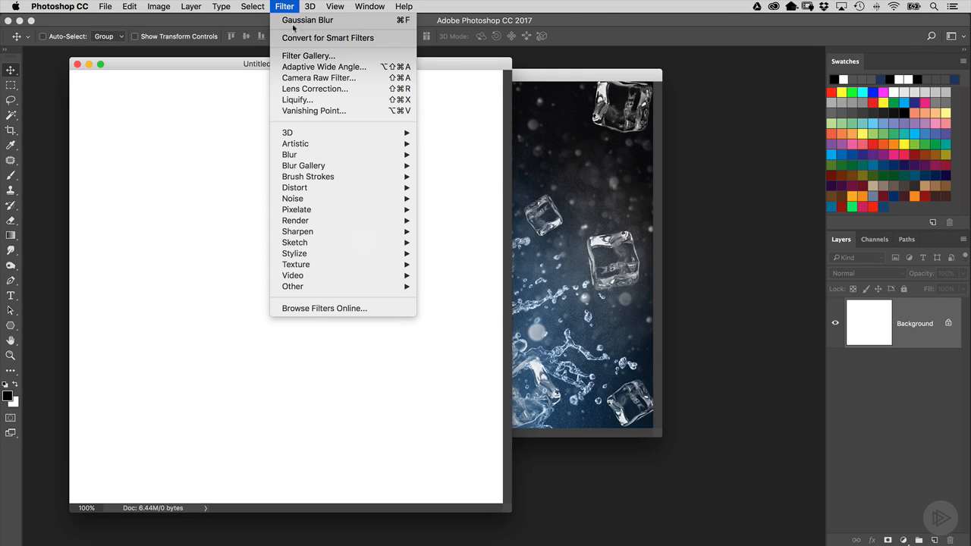
mouse_move(320, 200)
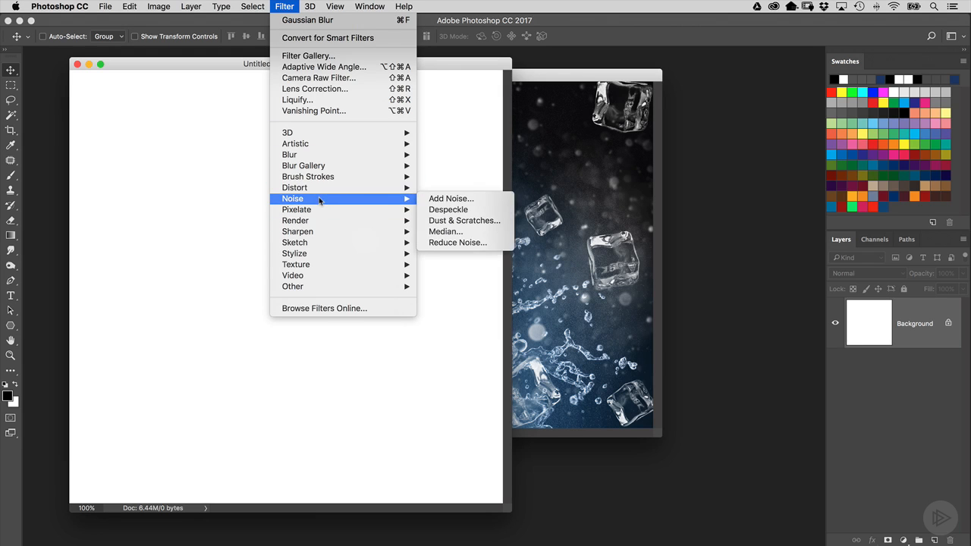
click(461, 200)
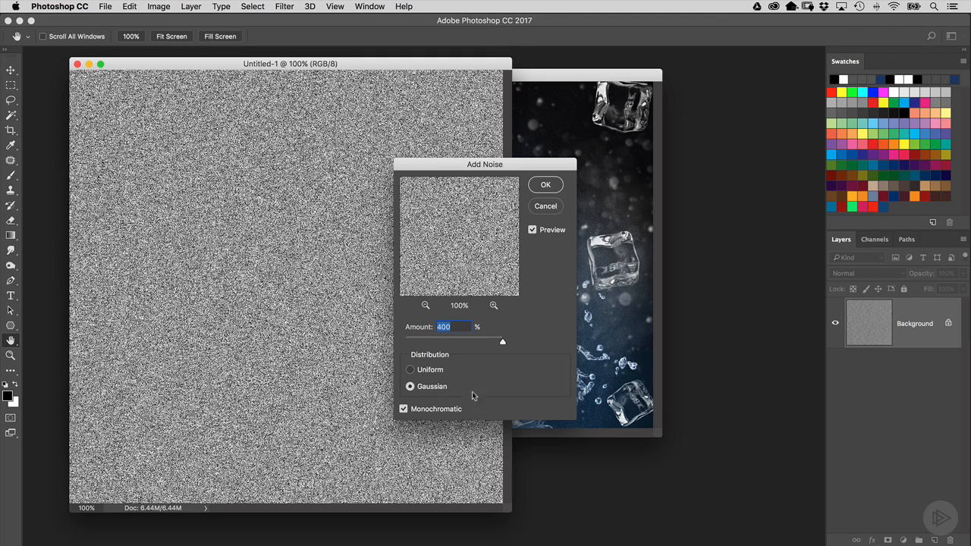
click(548, 186)
key(v)
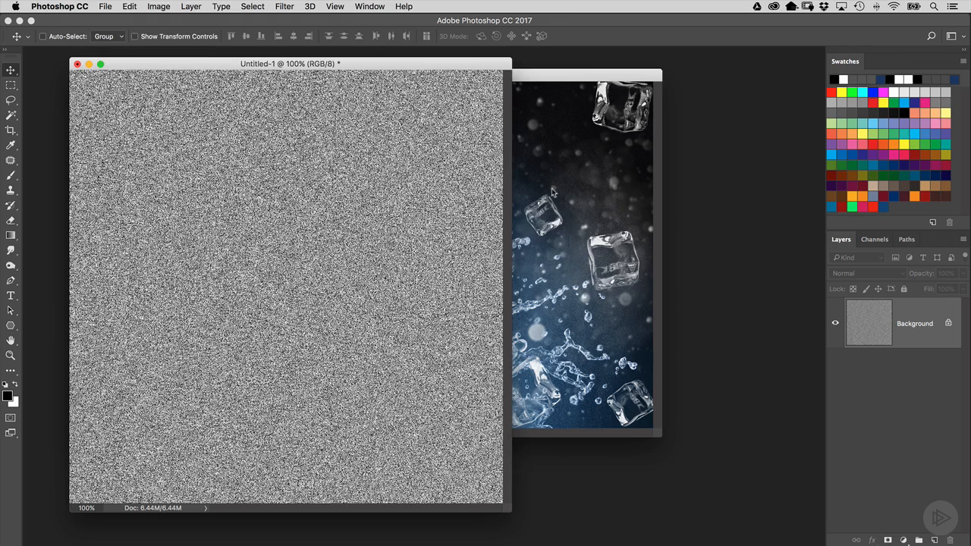
drag(414, 66, 409, 69)
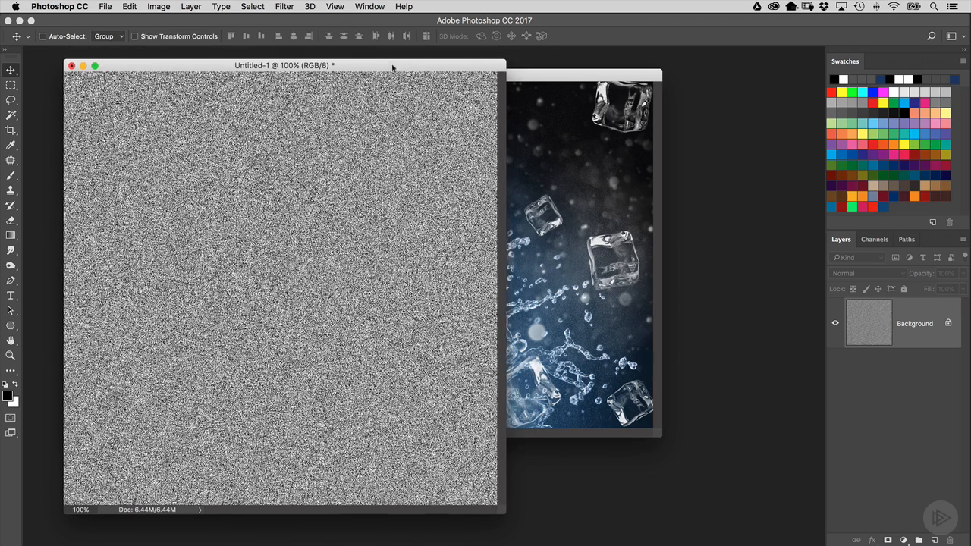
Soften the noise with a Gaussian Blur of 3.0 pixels radius.
click(291, 8)
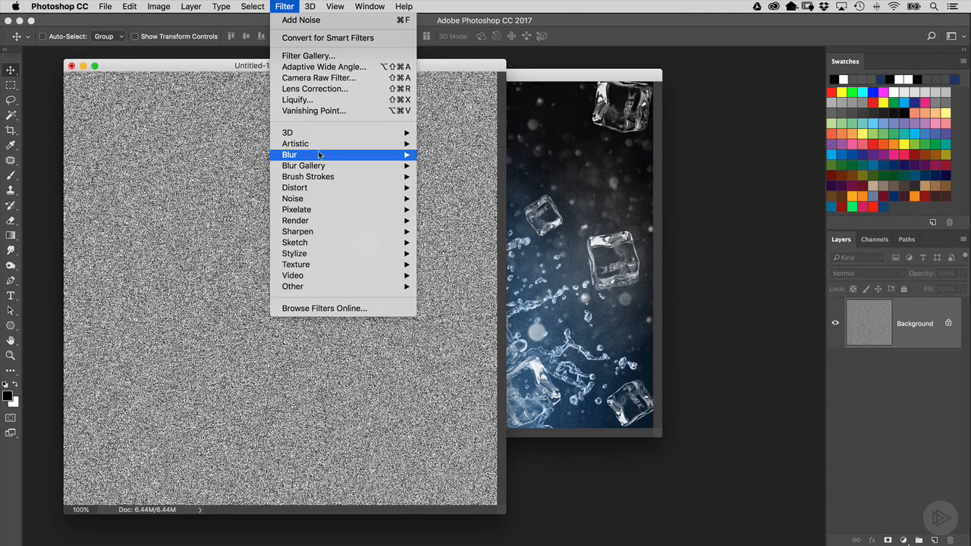
mouse_move(319, 157)
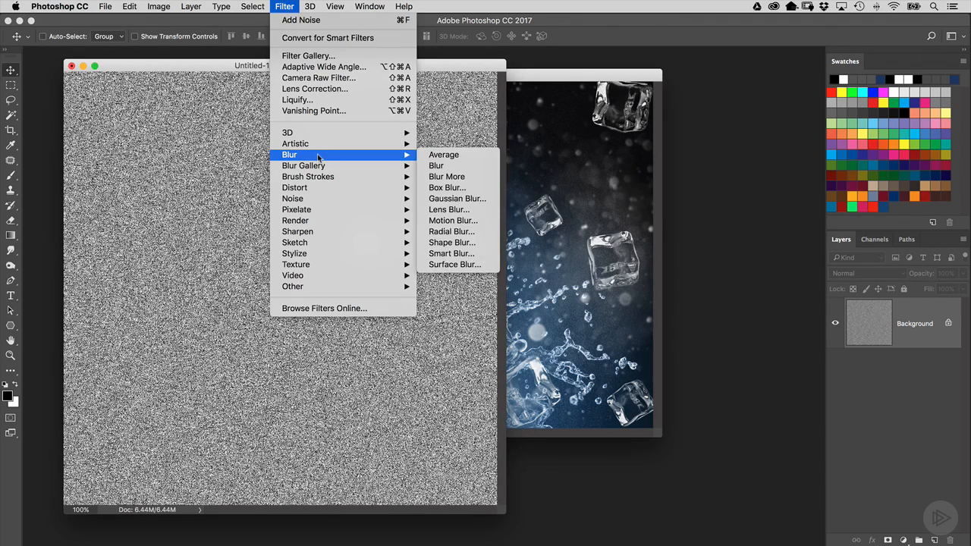
click(467, 201)
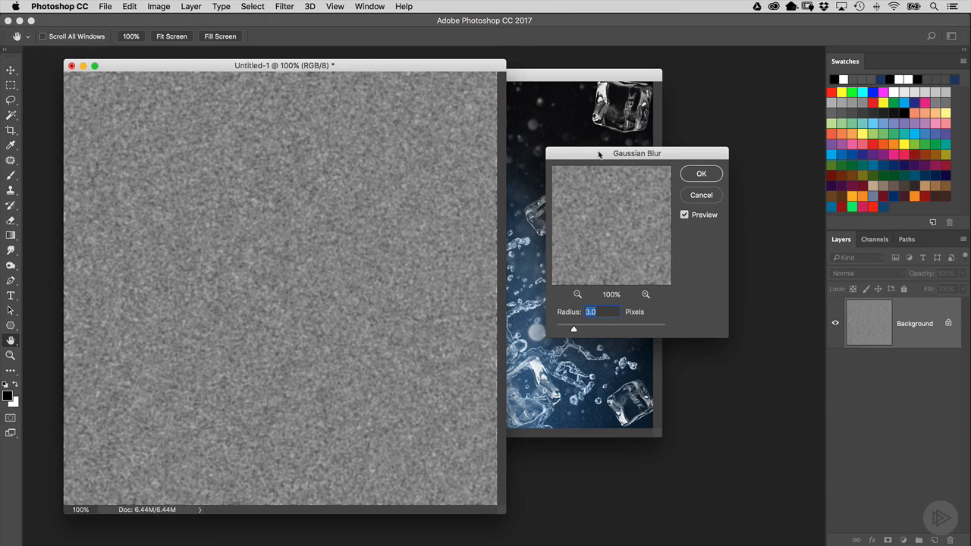
drag(600, 156, 533, 166)
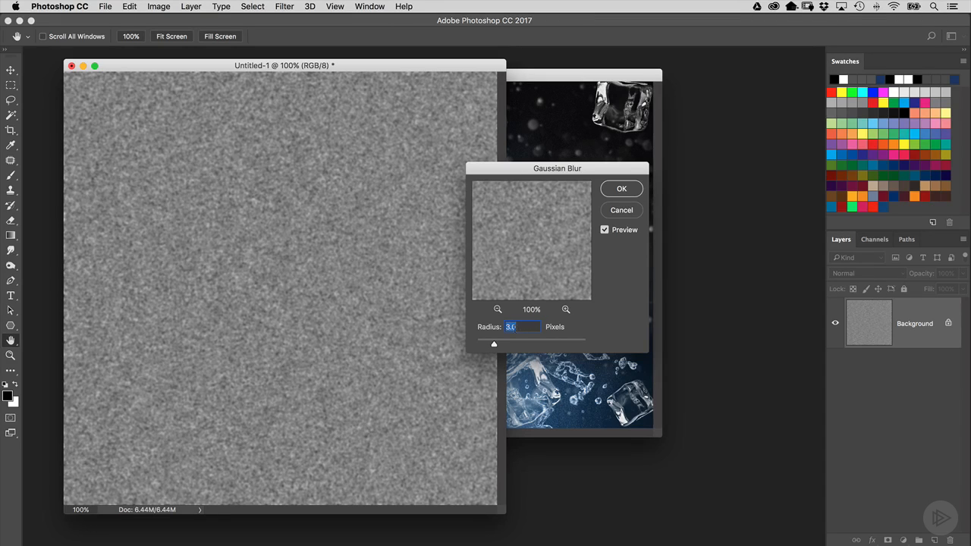
click(621, 189)
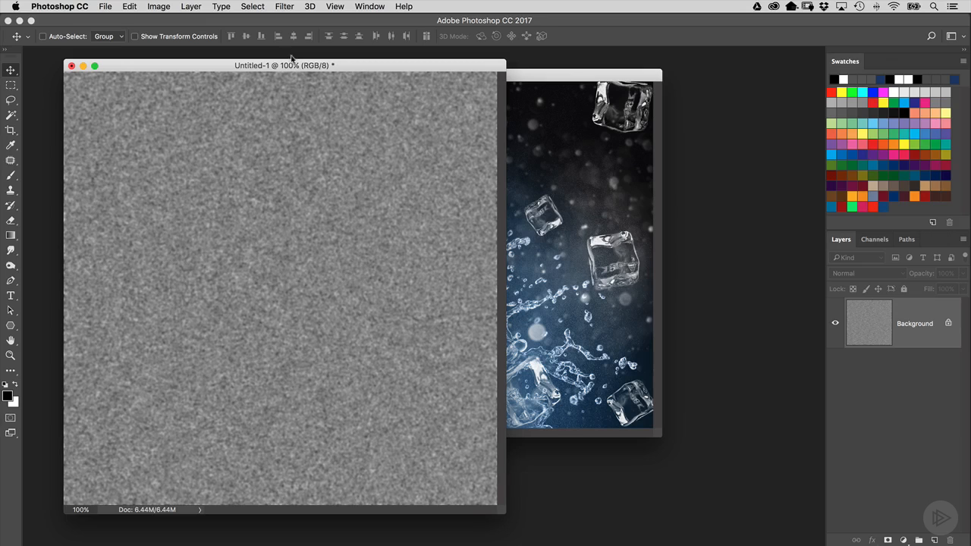
drag(353, 64, 355, 66)
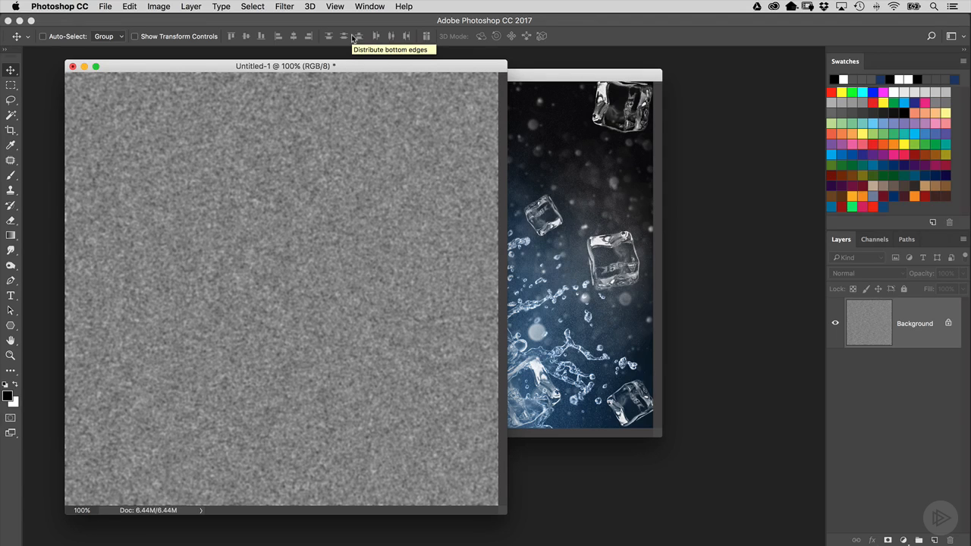
Reduce the blurred noise to scattered dark specks using Levels, with input black at about 99 and input white at about 114.
key(super+l)
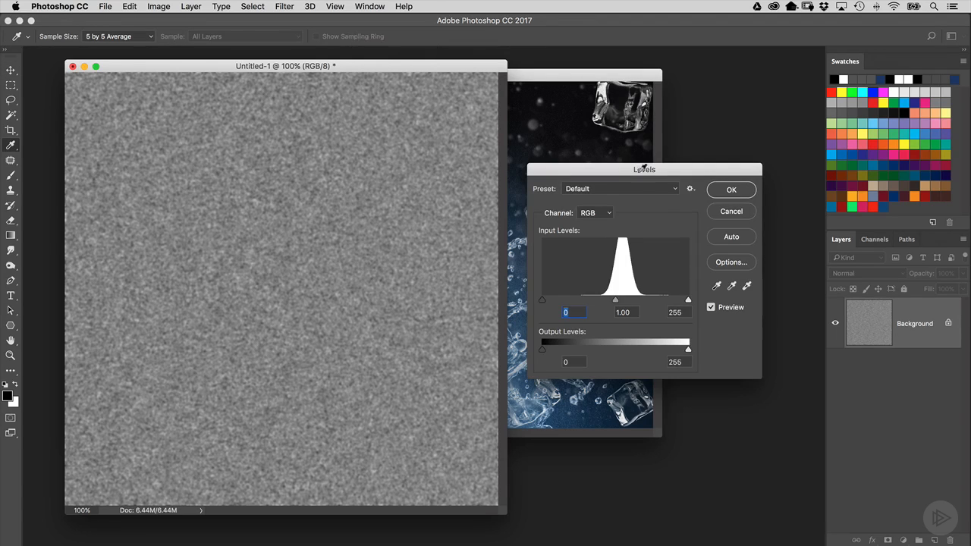
drag(610, 166, 562, 165)
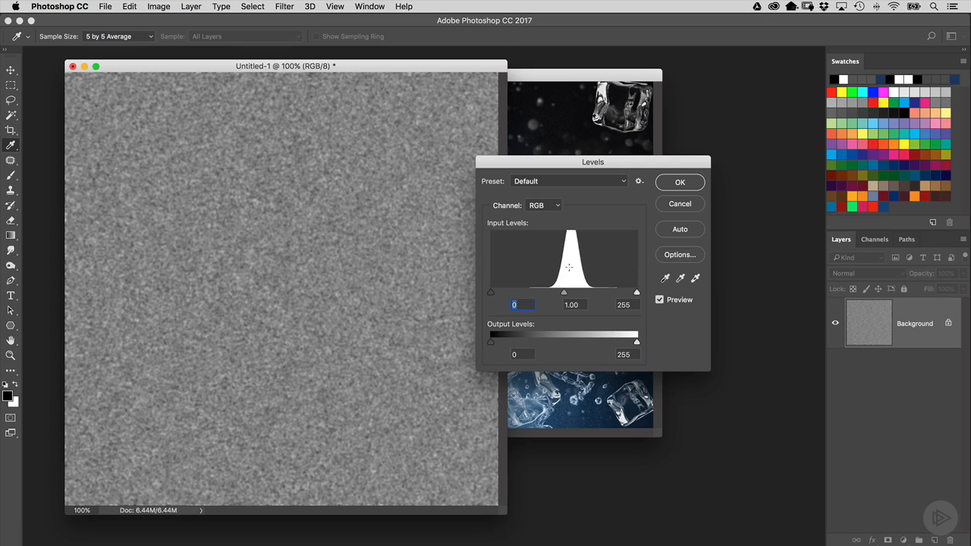
drag(491, 292, 544, 293)
drag(636, 293, 544, 296)
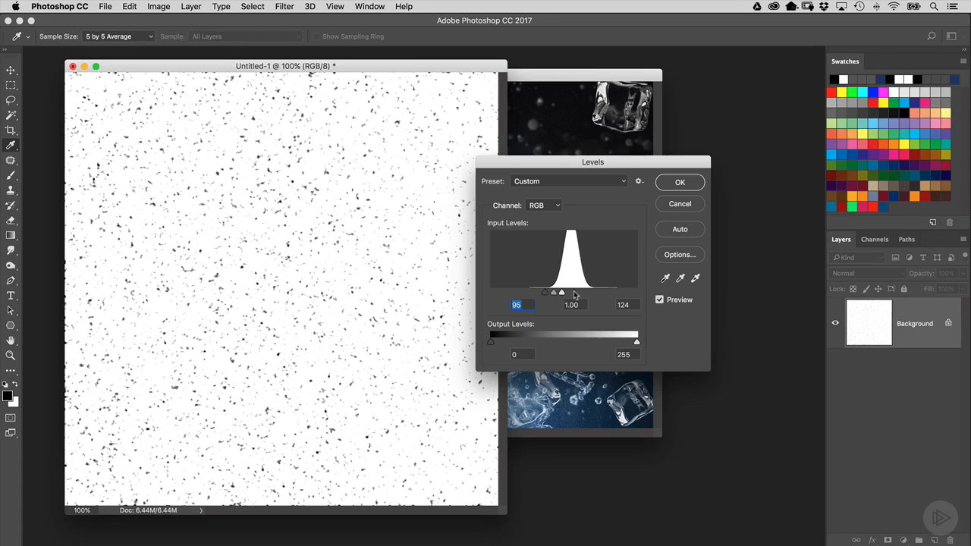
drag(562, 296, 558, 294)
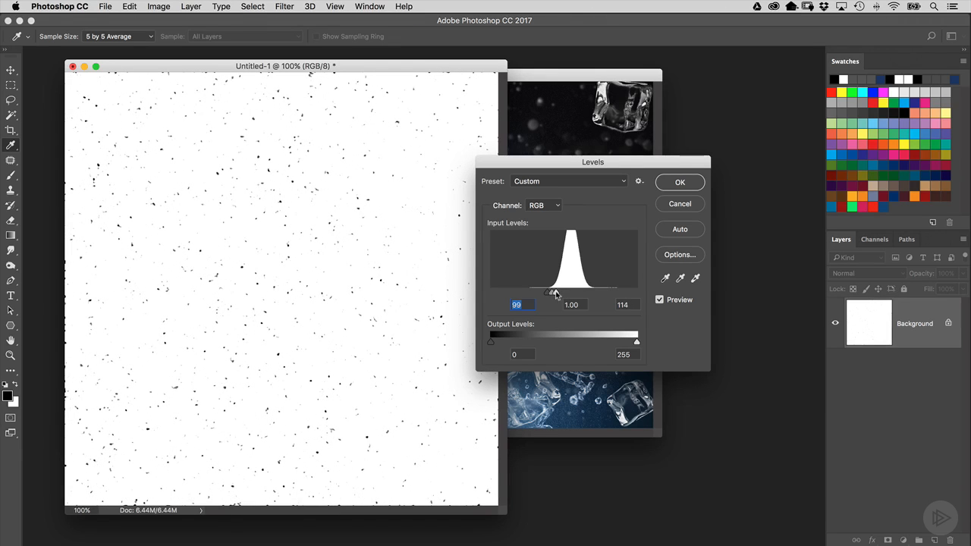
mouse_move(556, 295)
mouse_down()
mouse_move(579, 295)
mouse_move(557, 294)
mouse_up()
click(558, 295)
click(685, 184)
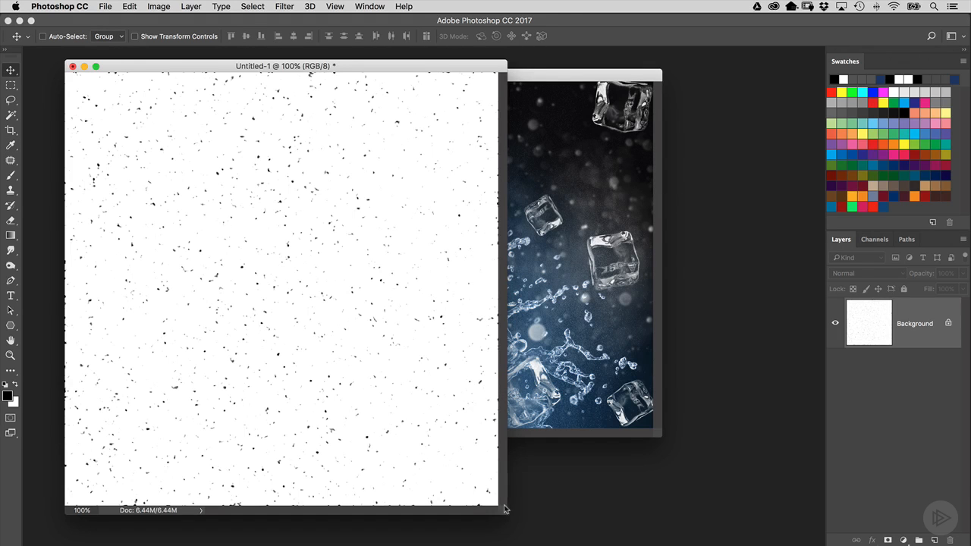
Enlarge the document window around the canvas and set up a linear foreground-to-transparent Gradient with white as the foreground color.
drag(507, 515, 567, 523)
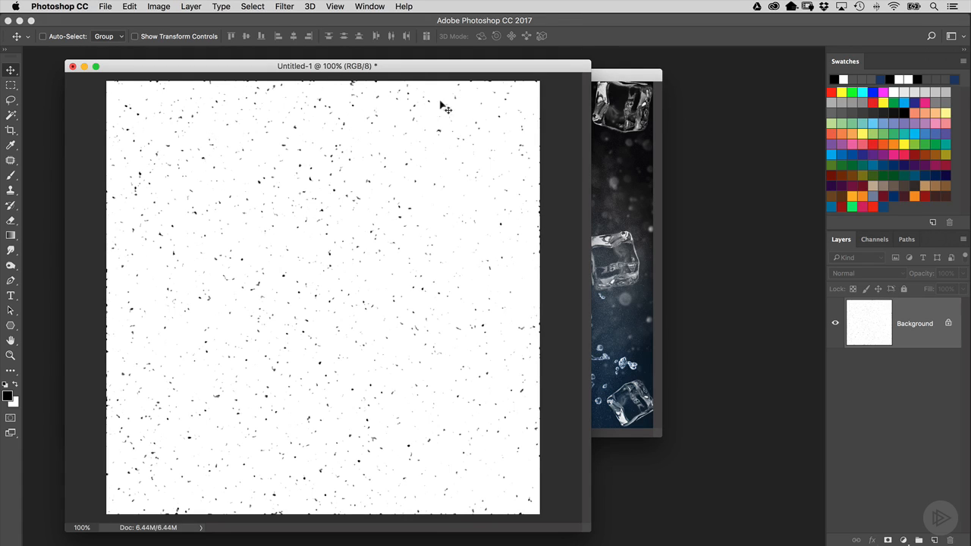
click(10, 235)
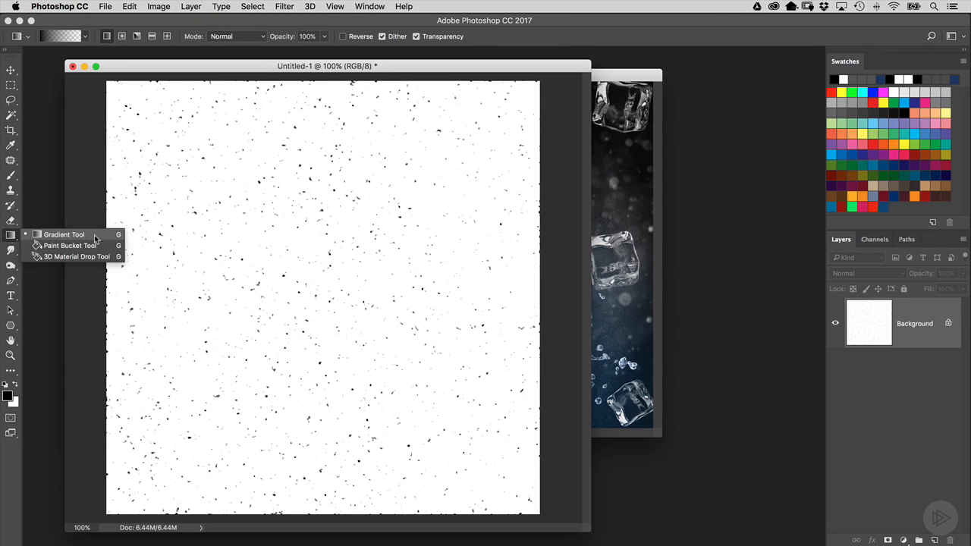
click(94, 234)
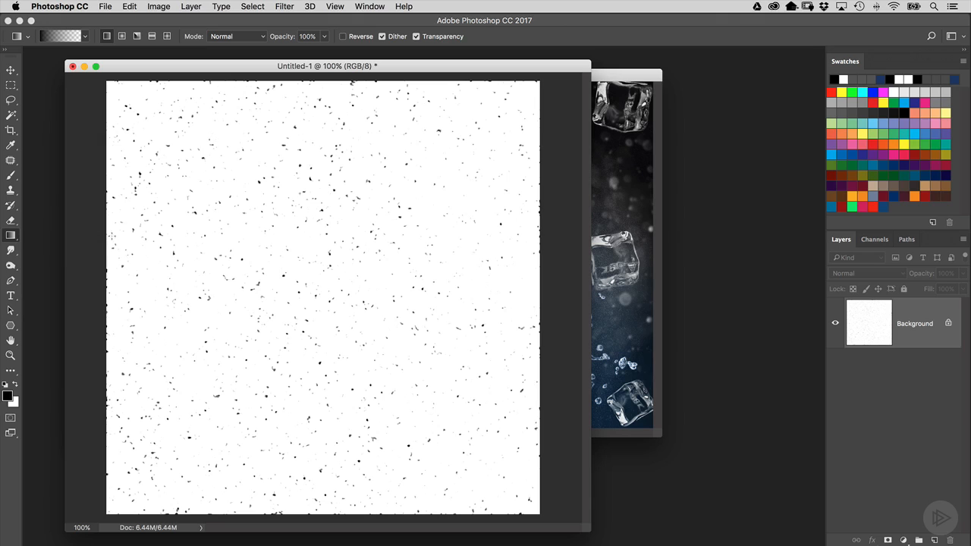
click(84, 37)
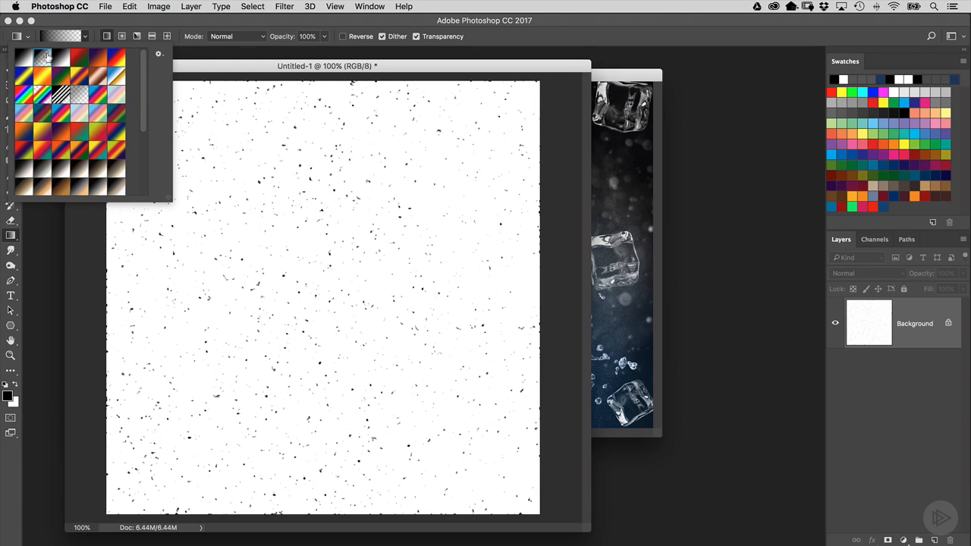
click(254, 70)
key(x)
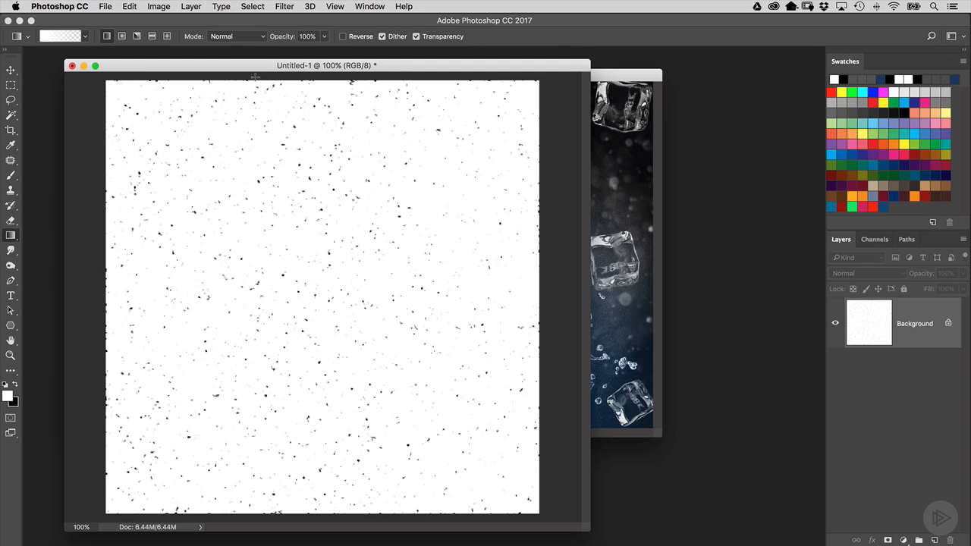
click(123, 38)
click(107, 37)
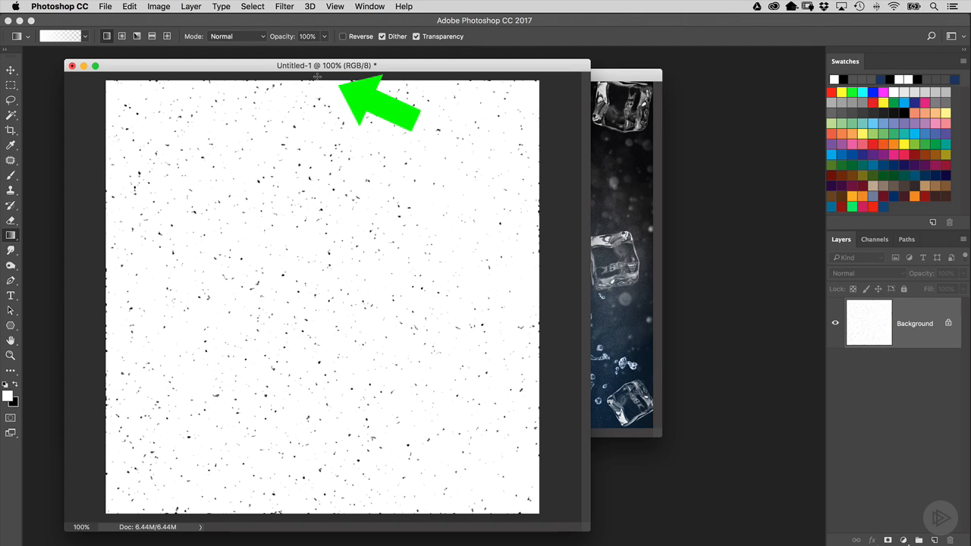
Fade out the specks along all four canvas edges with repeated white-to-transparent gradients running inward, keeping the central cluster.
drag(316, 76, 319, 225)
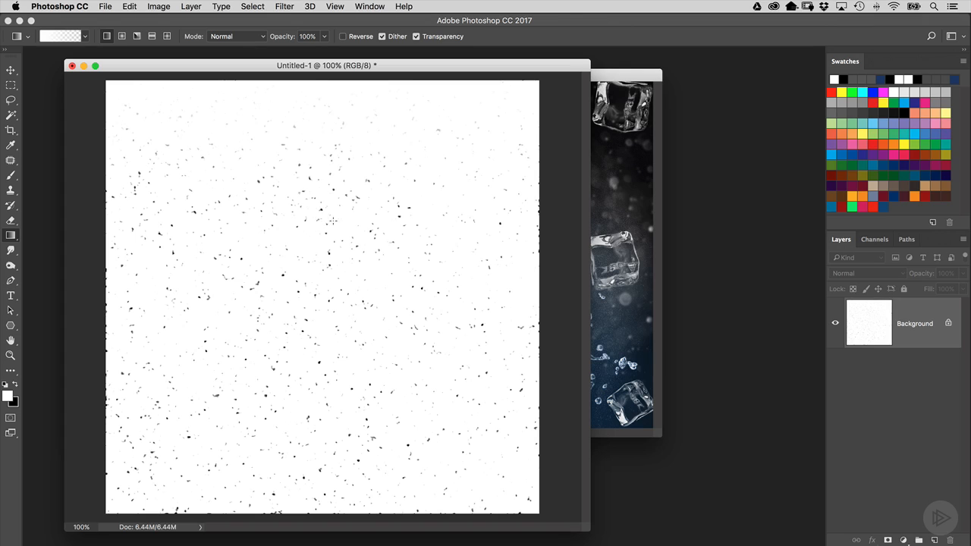
drag(319, 84, 320, 256)
drag(309, 78, 311, 206)
drag(319, 143, 319, 317)
drag(541, 300, 425, 299)
drag(535, 299, 434, 302)
drag(316, 512, 318, 398)
drag(319, 504, 311, 358)
drag(103, 282, 260, 285)
drag(108, 302, 206, 300)
drag(315, 123, 317, 201)
drag(418, 73, 480, 75)
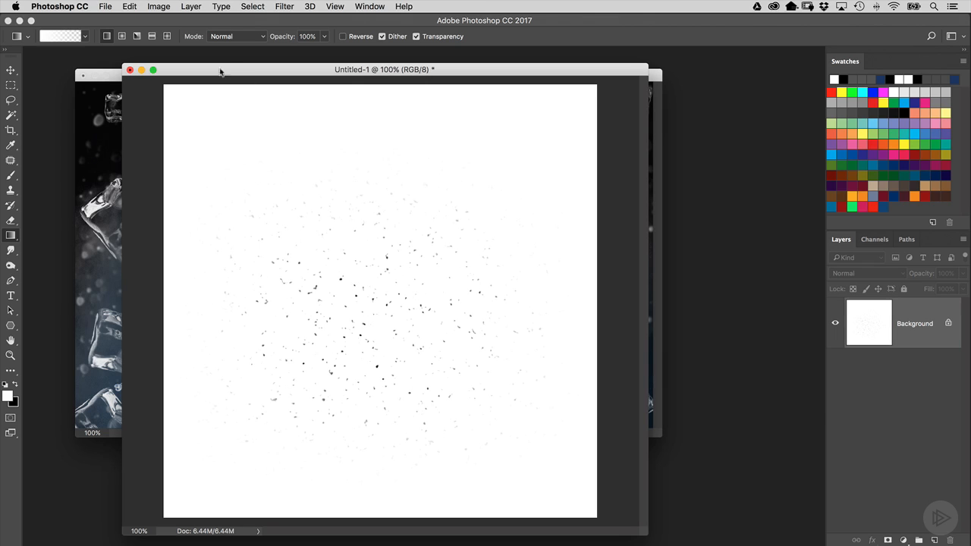
Define the speck cluster as a brush preset named Particle Brush.
click(131, 7)
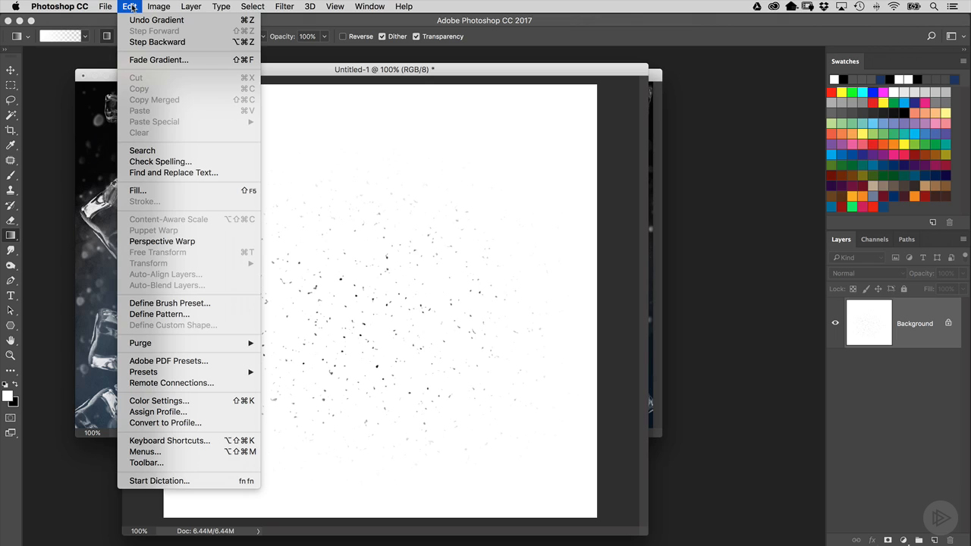
click(239, 303)
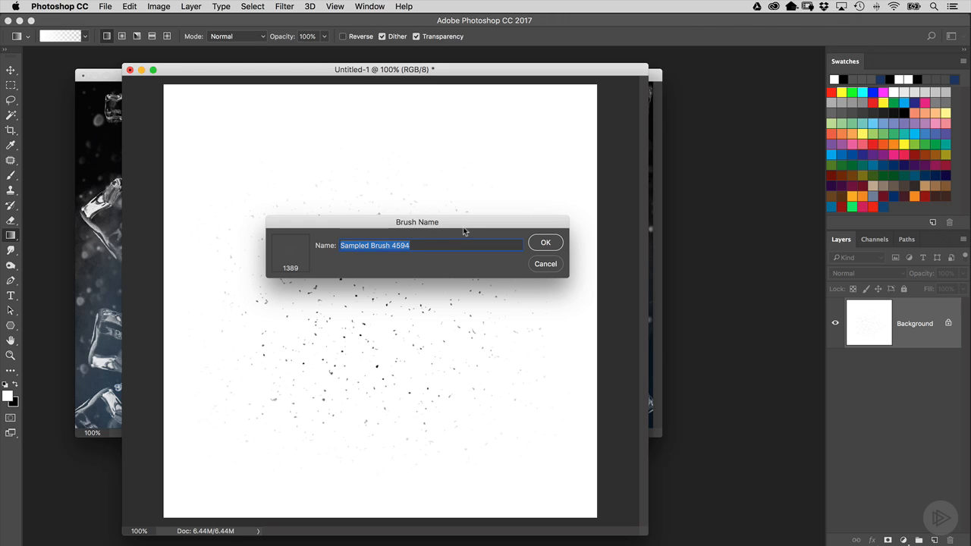
text(Particle)
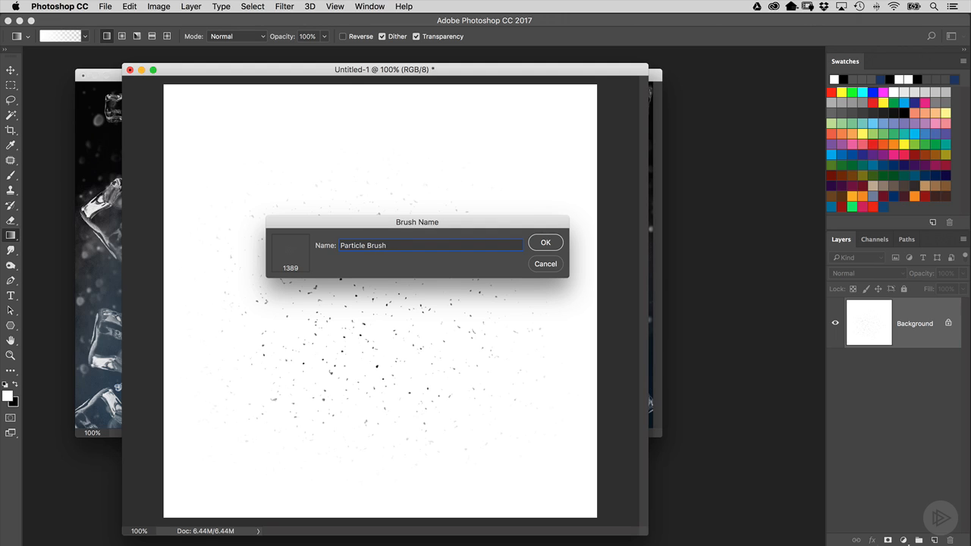
key(Return)
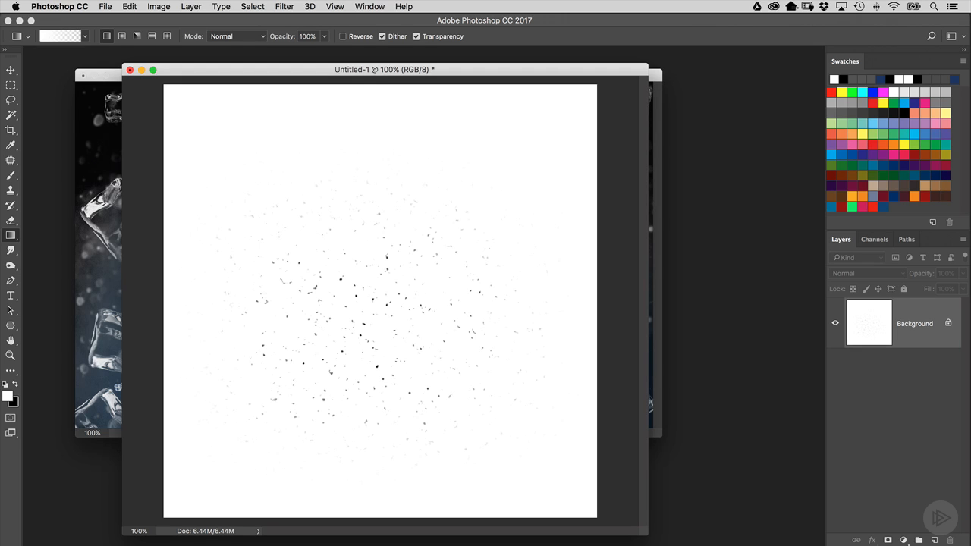
Minimize the speck document, activate the Brush tool in module_2_e.psd, and locate the new 1389 px particle brush among the presets.
click(141, 71)
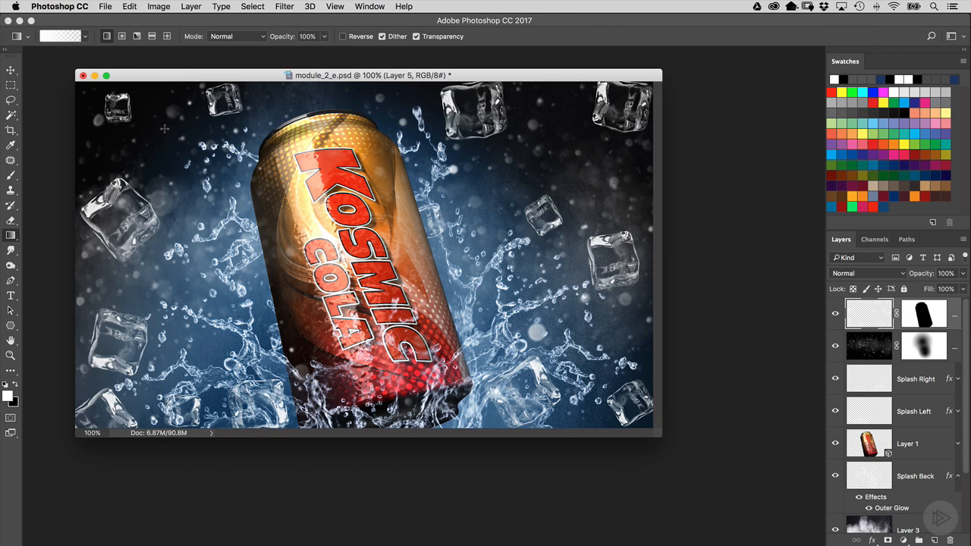
click(11, 175)
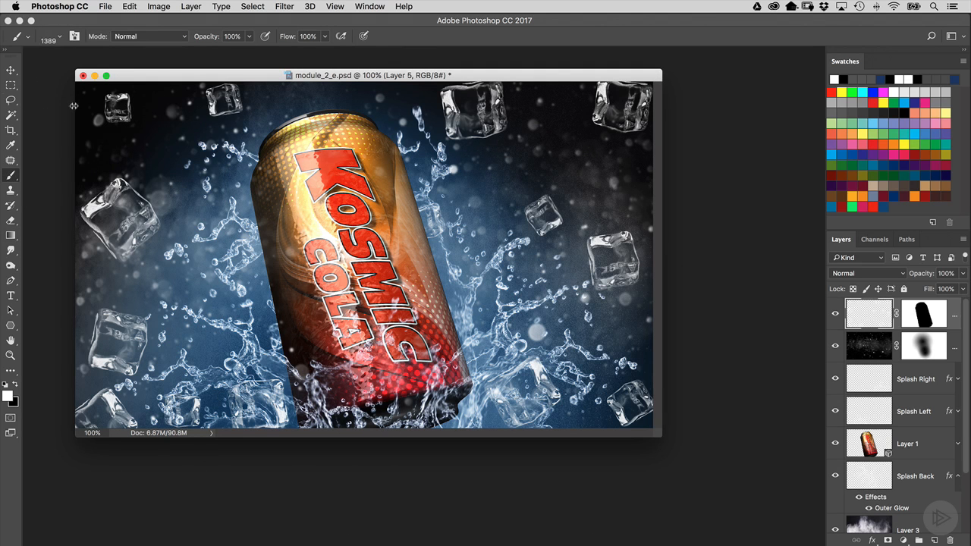
click(62, 38)
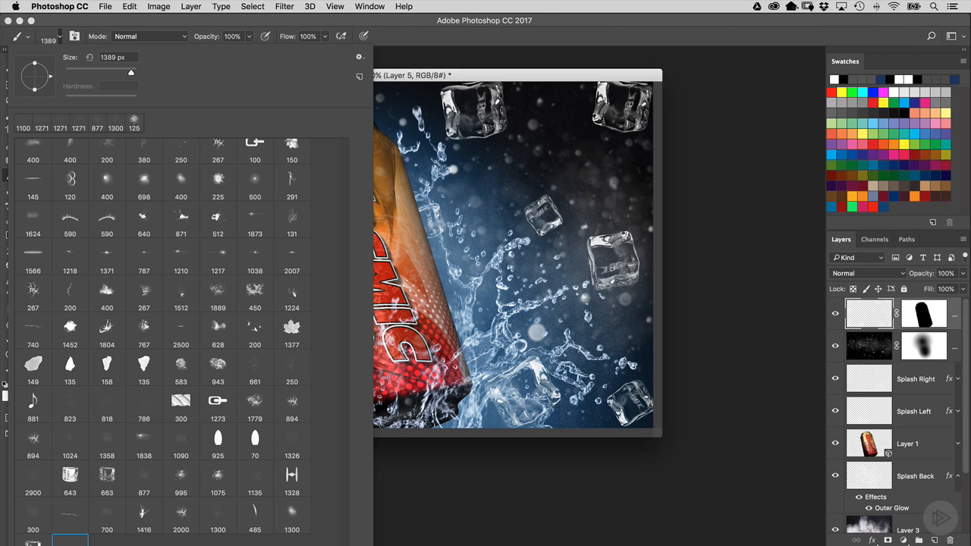
mouse_move(370, 542)
mouse_down()
mouse_move(368, 481)
mouse_move(358, 480)
mouse_up()
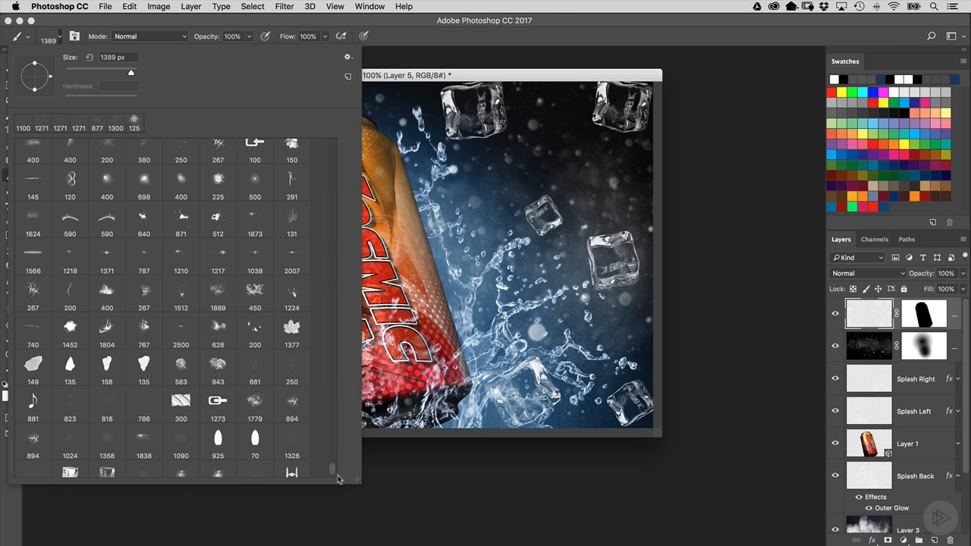
scroll(299, 479, down, 3)
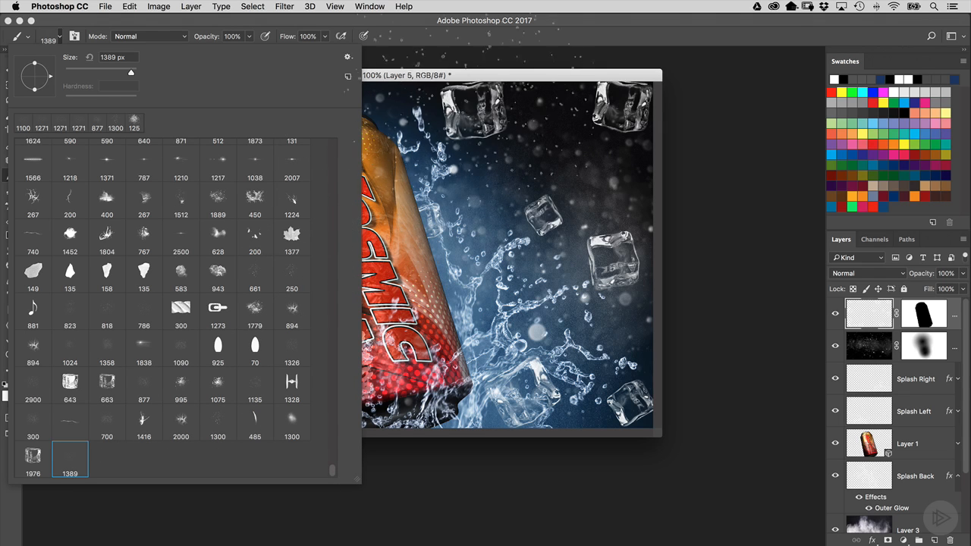
Add a new empty layer at the top of the layer stack for the particles.
click(526, 82)
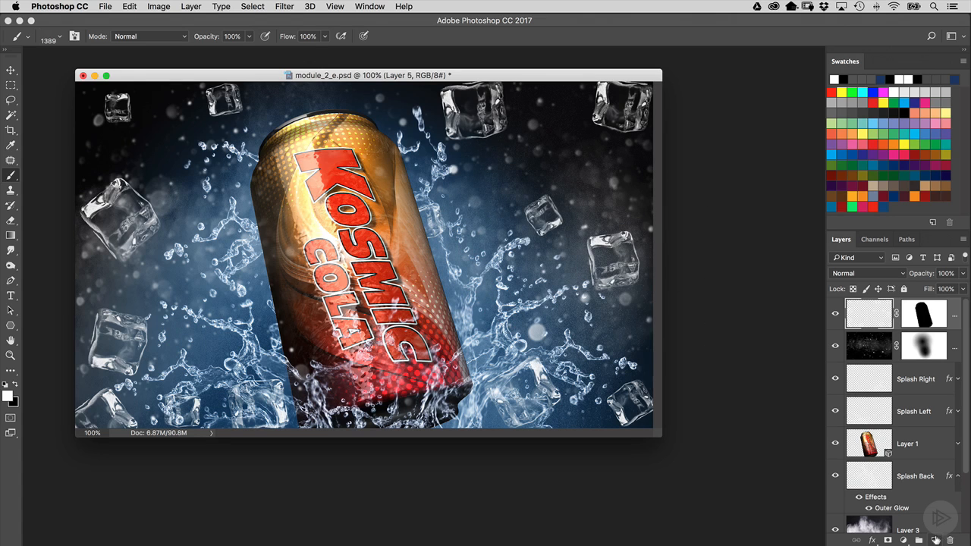
click(934, 540)
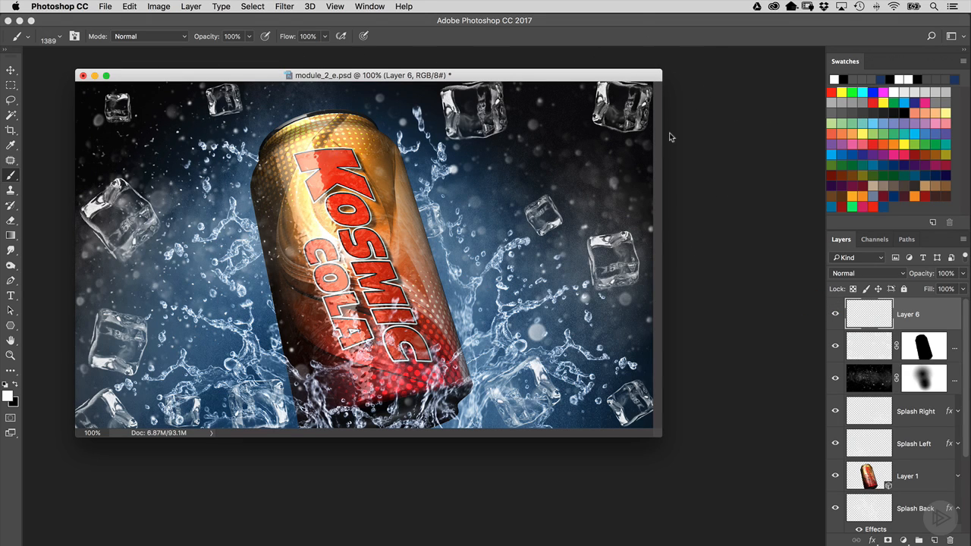
key(super+a)
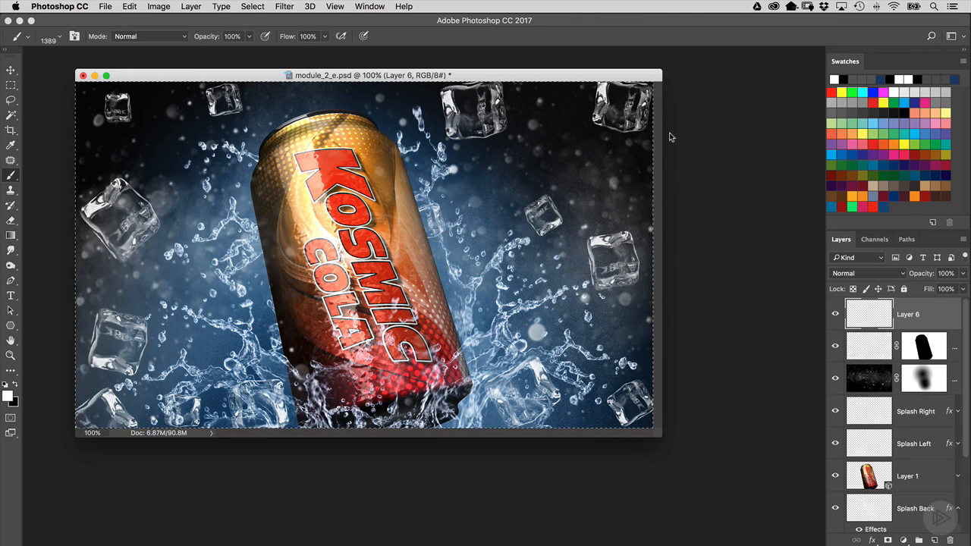
key(super+d)
Show the brush settings and enable Shape Dynamics with 100% Size Jitter and maximum Angle Jitter.
click(375, 6)
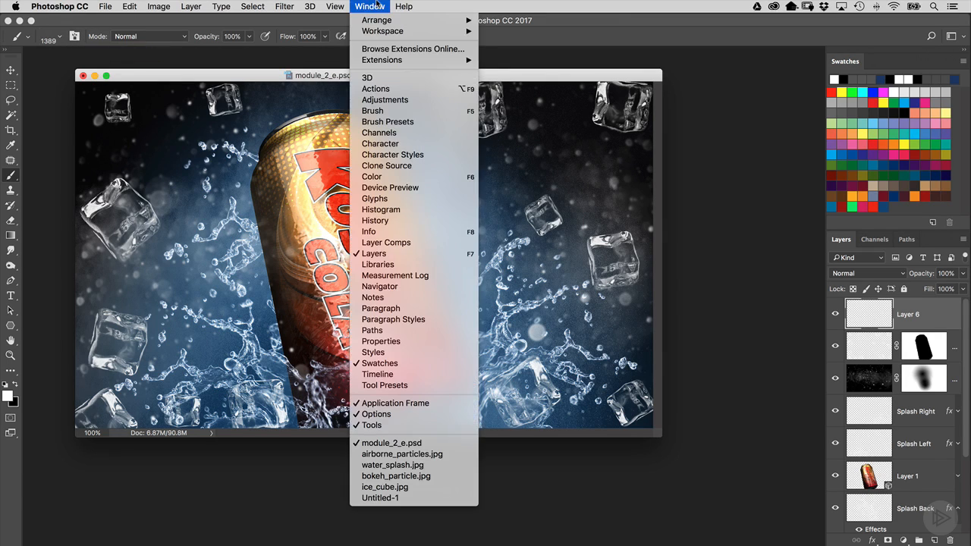
click(392, 112)
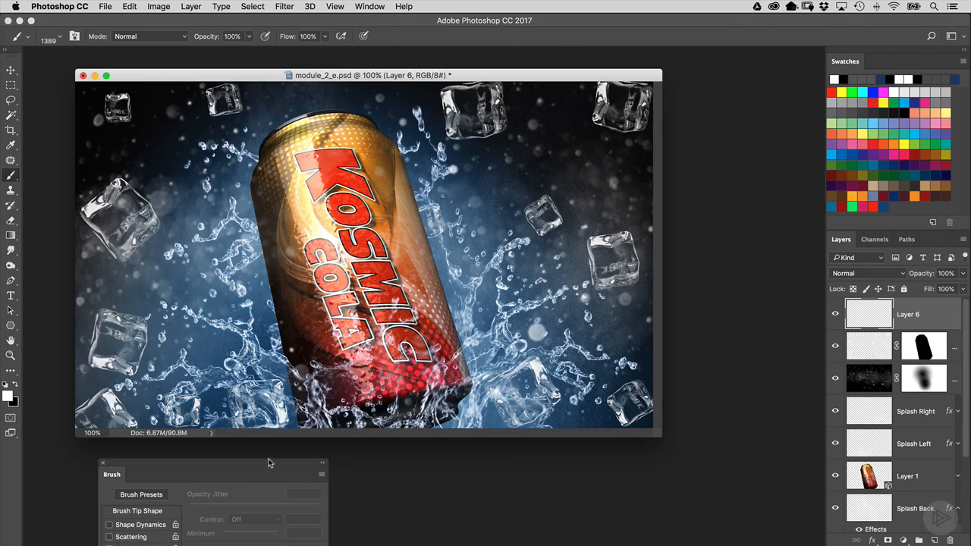
mouse_move(269, 463)
mouse_down()
mouse_move(588, 164)
mouse_move(587, 151)
mouse_up()
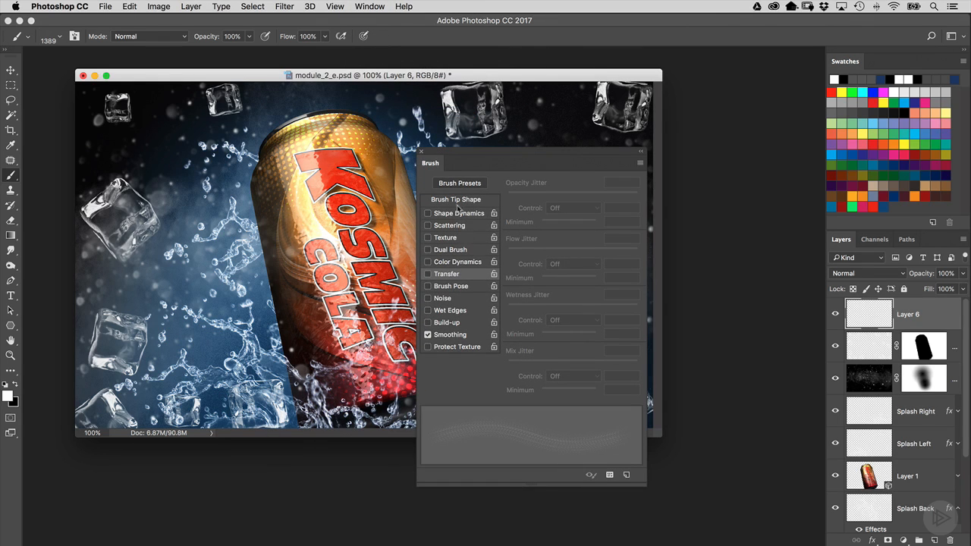
click(458, 214)
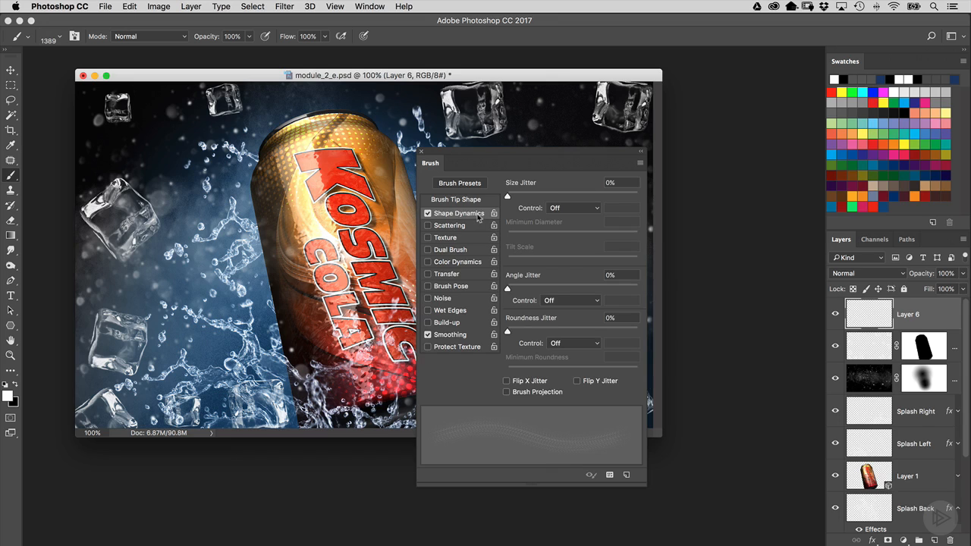
drag(509, 198, 645, 203)
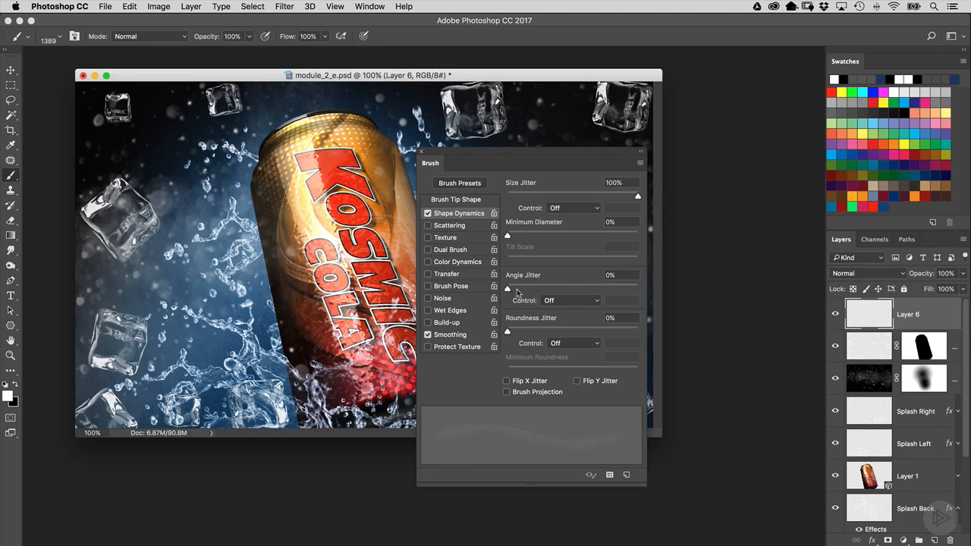
drag(510, 292, 649, 302)
Enable Transfer with 100% Opacity Jitter and move the brush settings clear of the artwork.
click(456, 276)
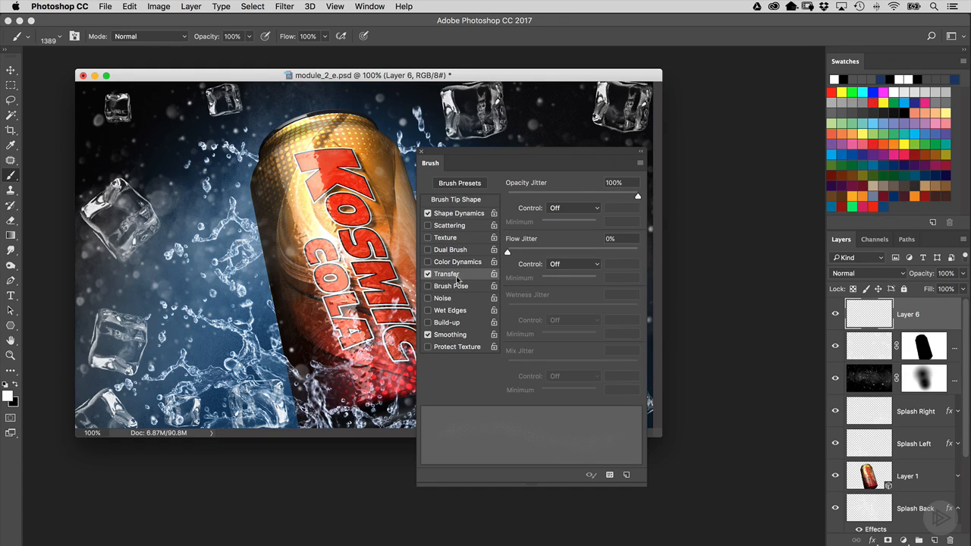
click(522, 197)
click(636, 197)
drag(520, 152, 700, 194)
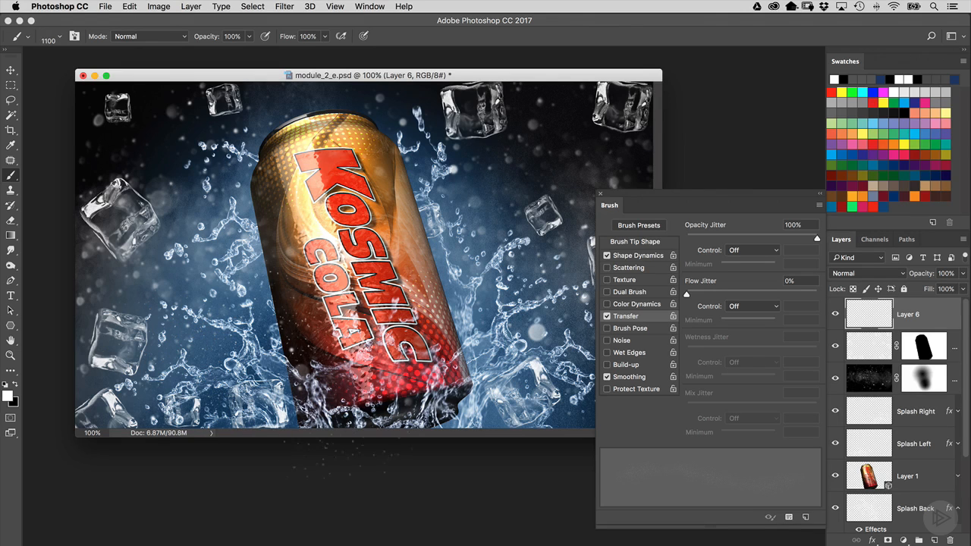
drag(640, 211, 716, 230)
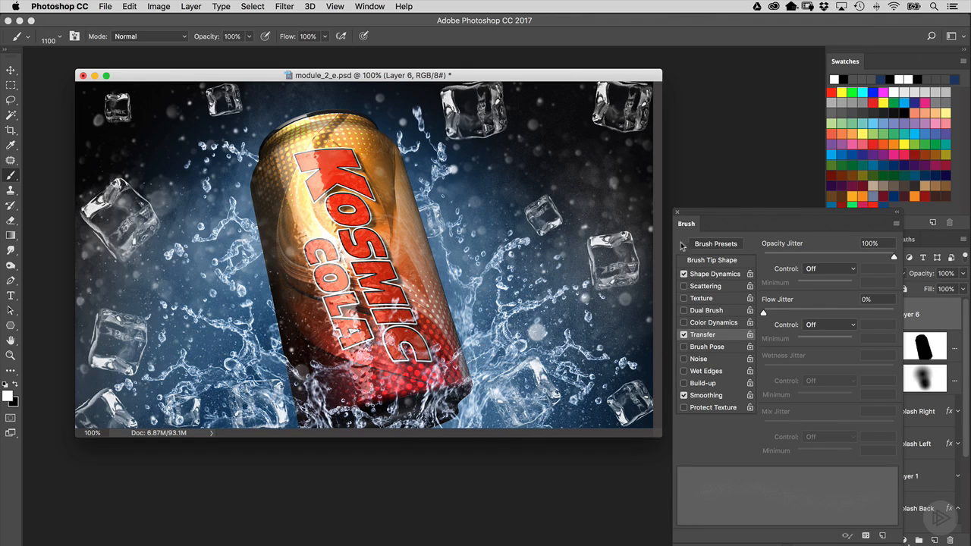
Compare the splash area beside the can with and without the Layer 6 particles at 200% zoom.
key(super+plus)
scroll(703, 237, down, 5)
scroll(703, 236, right, 8)
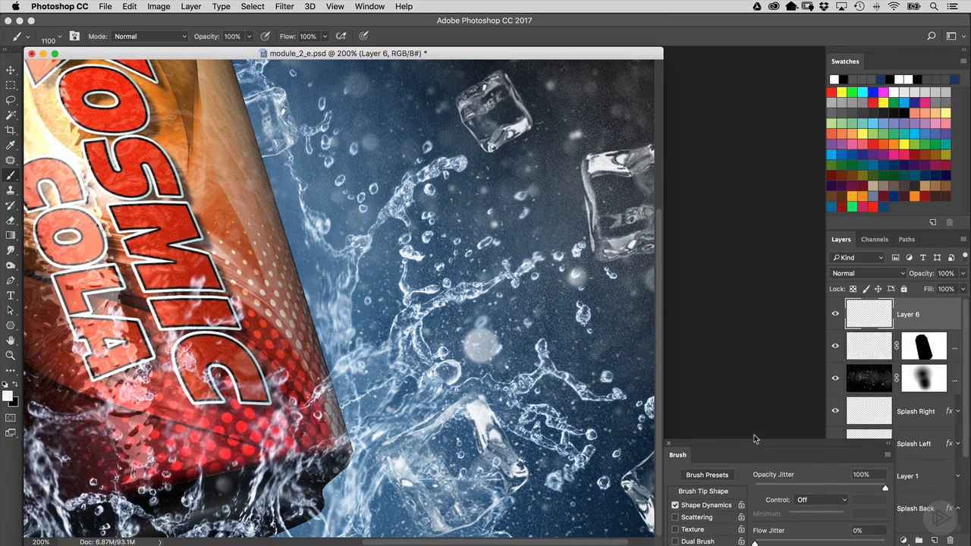
drag(730, 217, 756, 440)
click(836, 311)
click(836, 311)
click(837, 309)
click(836, 309)
click(837, 311)
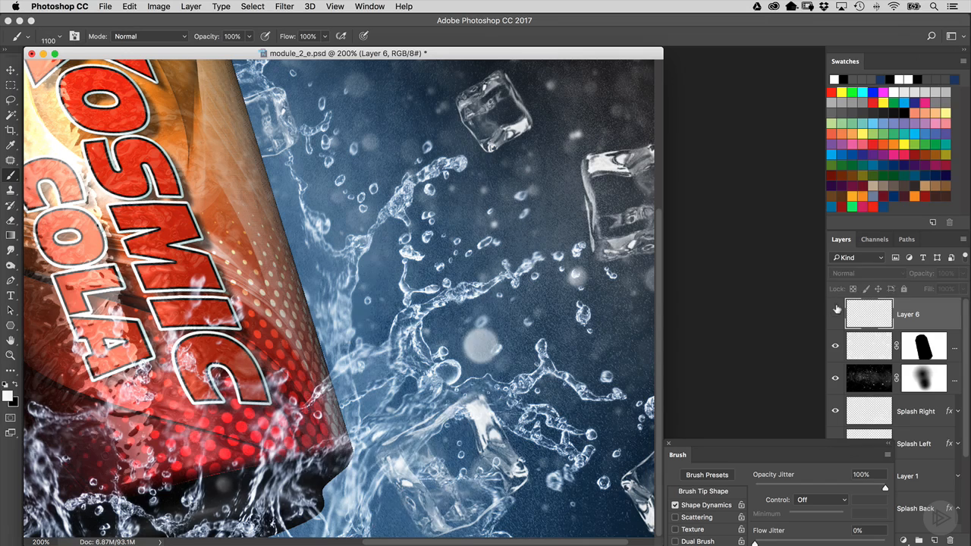
click(835, 311)
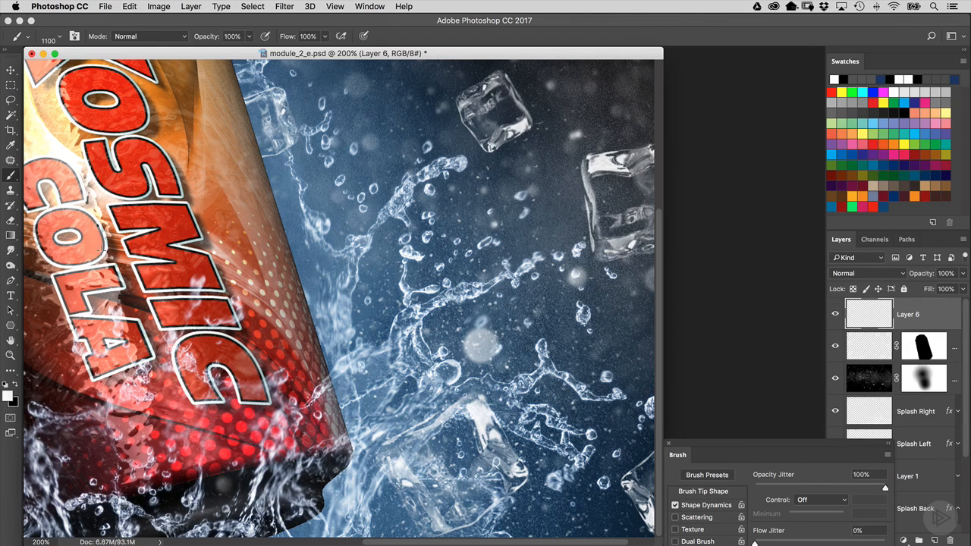
Smudge the Layer 6 particles around the can and splashes with a 125 px Smudge brush at 10% strength.
click(20, 265)
click(14, 251)
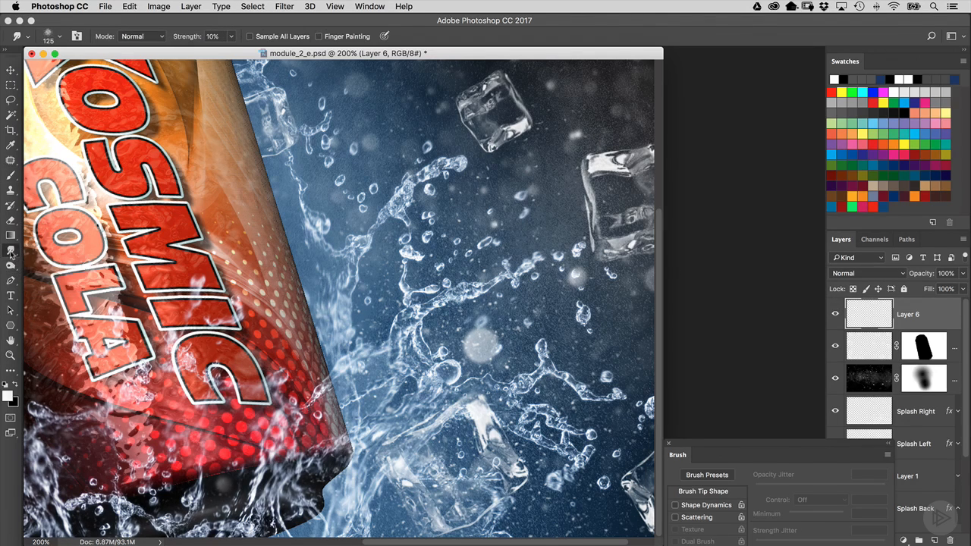
click(63, 273)
scroll(479, 456, right, 1)
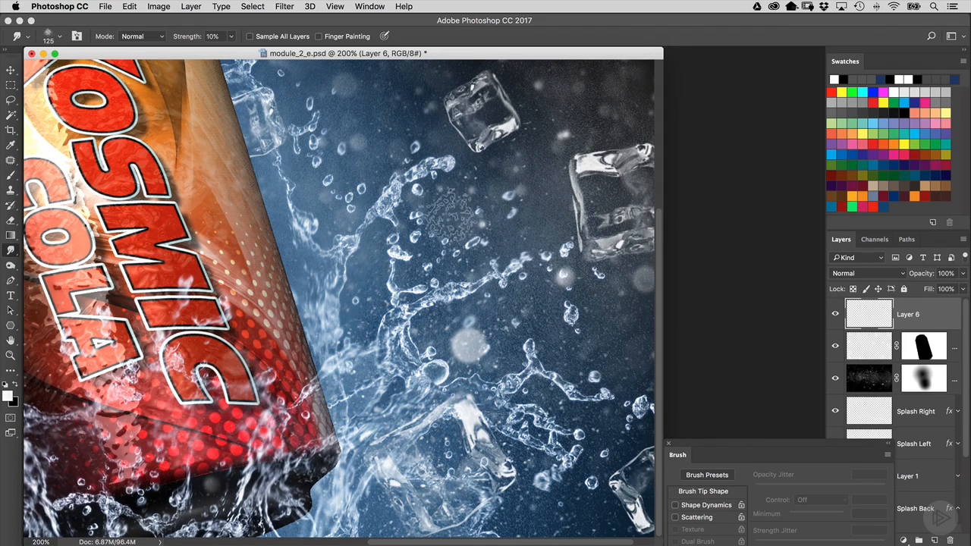
scroll(371, 325, left, 6)
scroll(309, 481, left, 13)
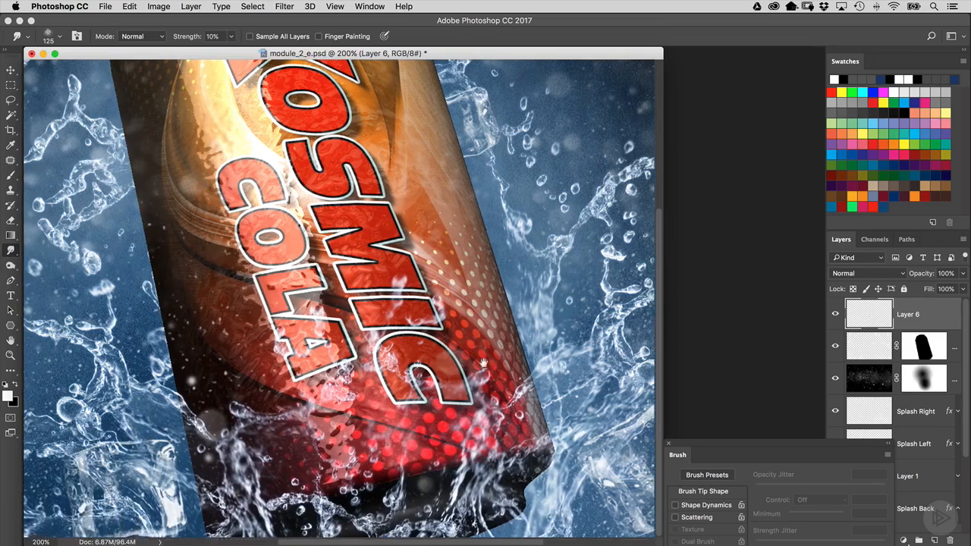
scroll(268, 389, left, 12)
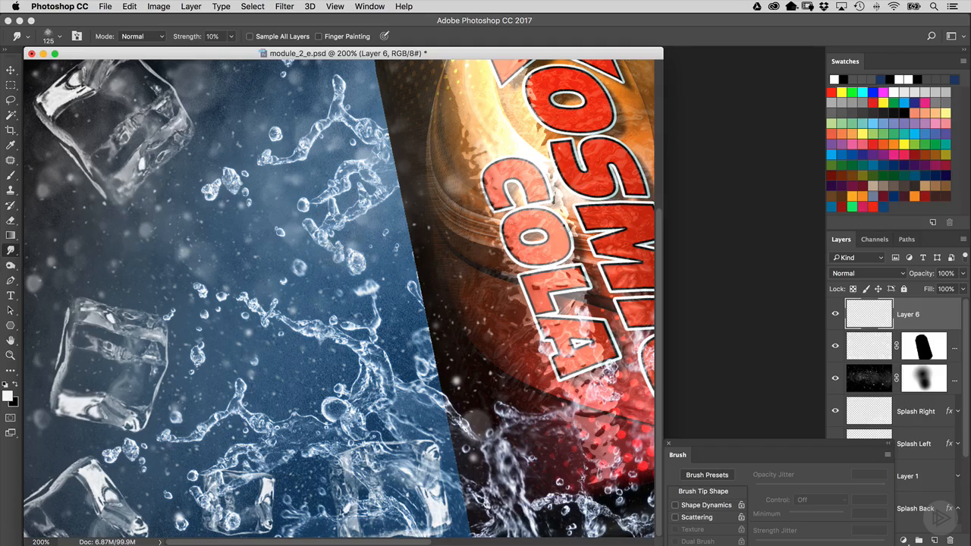
scroll(302, 251, up, 5)
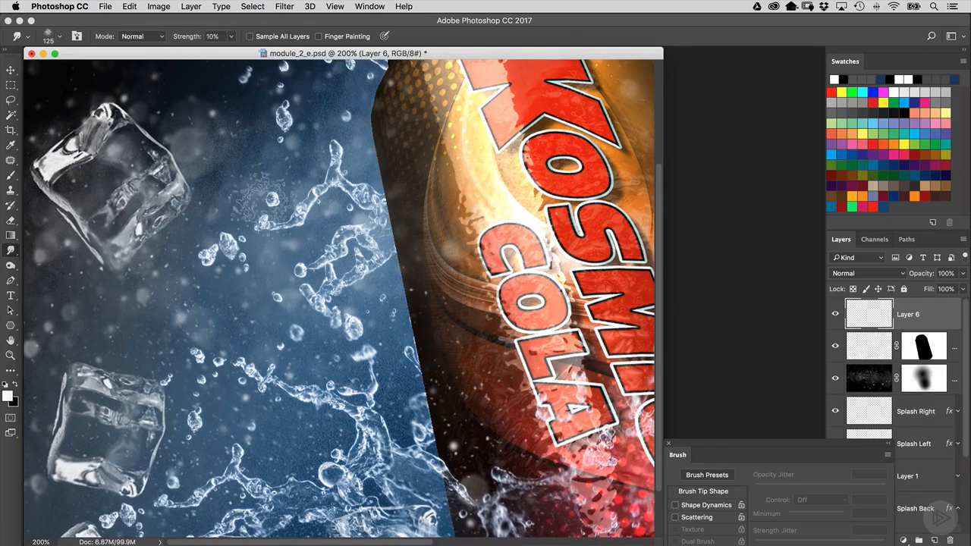
drag(334, 277, 340, 340)
drag(419, 399, 313, 278)
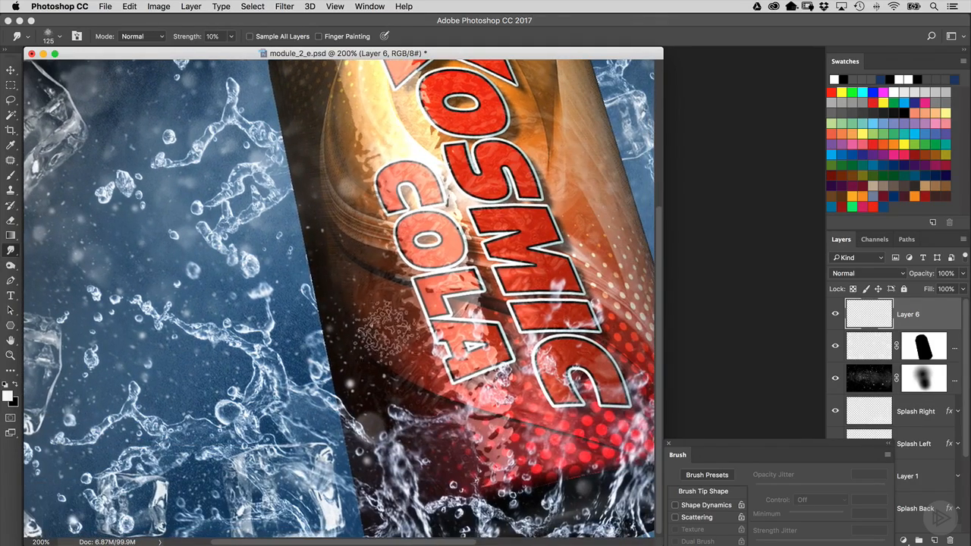
Compare the whole composite at 100% zoom with and without the Layer 6 particles.
key(super+1)
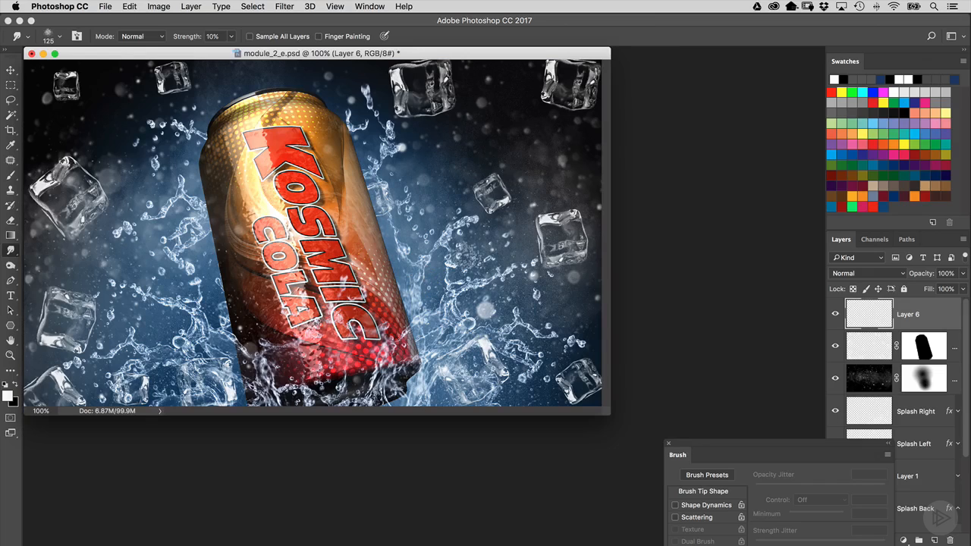
drag(478, 54, 551, 82)
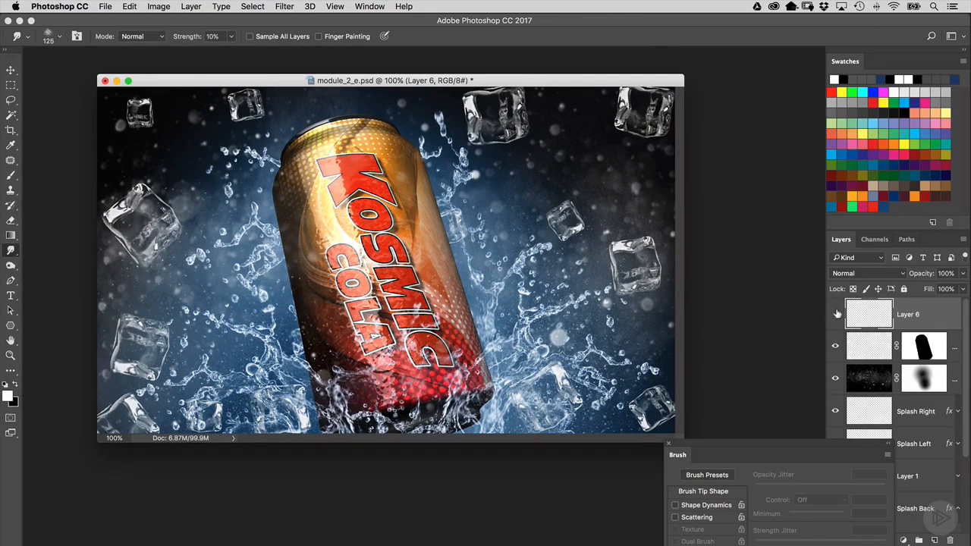
click(837, 313)
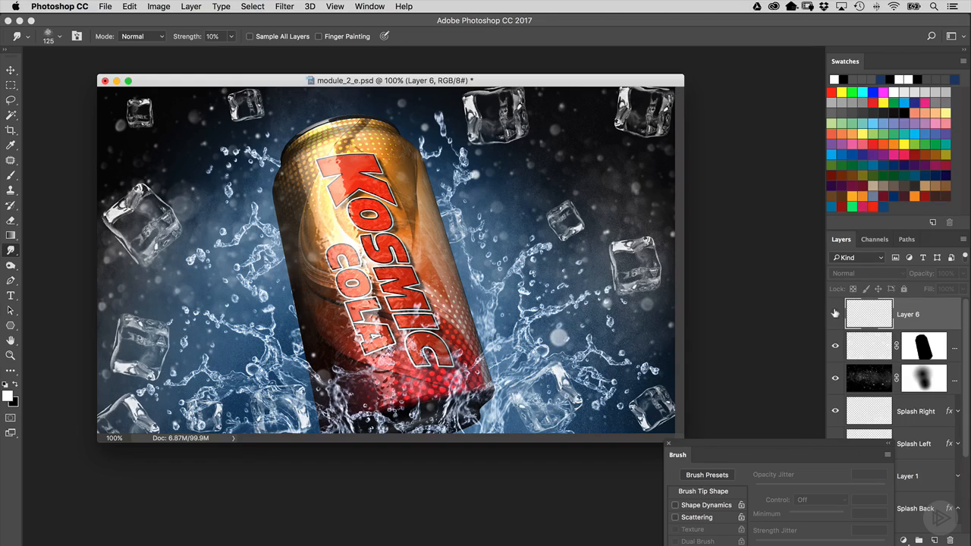
click(835, 313)
click(835, 313)
drag(550, 79, 561, 81)
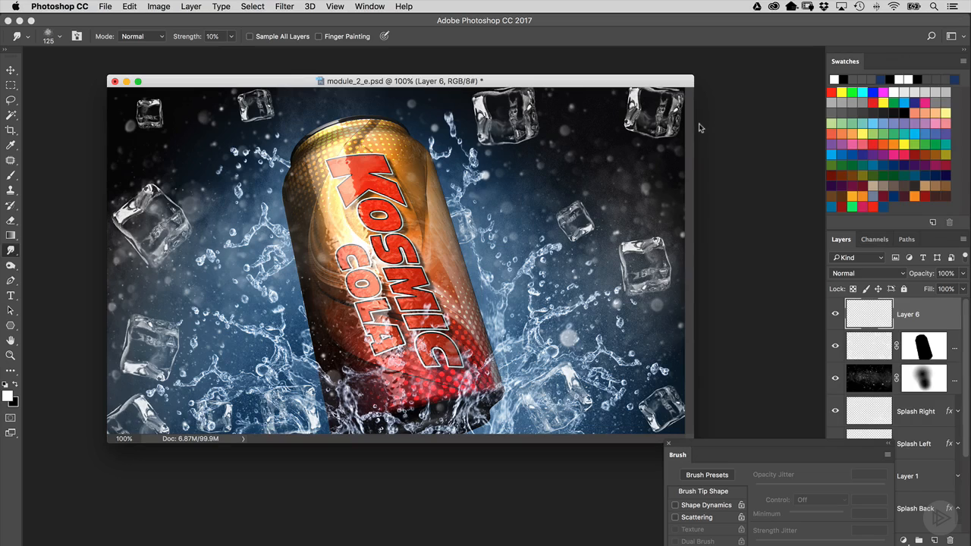